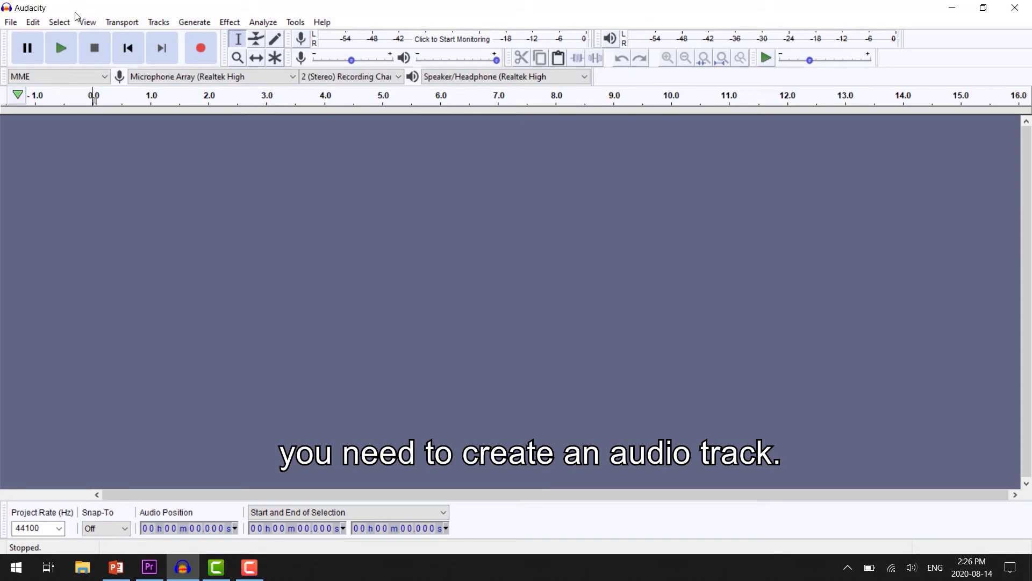
# Add an empty 44100 Hz stereo track and monitor the cassette's input level on the recording meter
pyautogui.click(160, 21)
pyautogui.moveTo(172, 41)
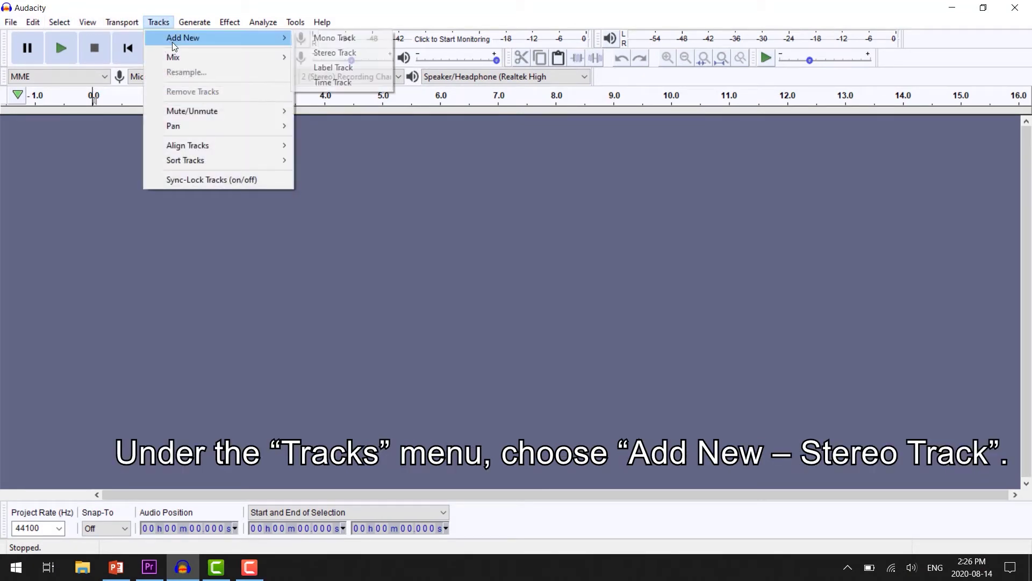
pyautogui.click(346, 53)
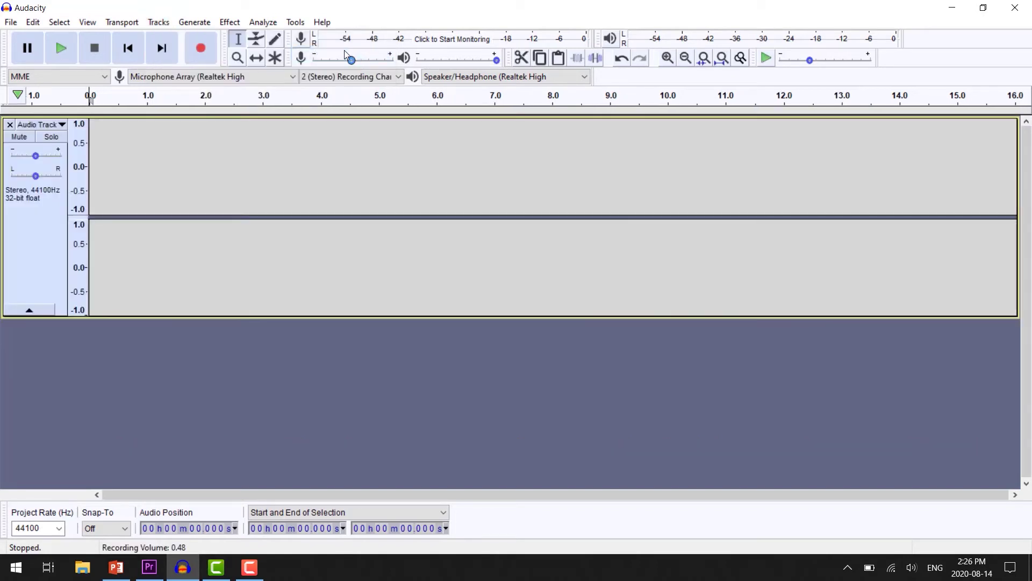
pyautogui.click(442, 42)
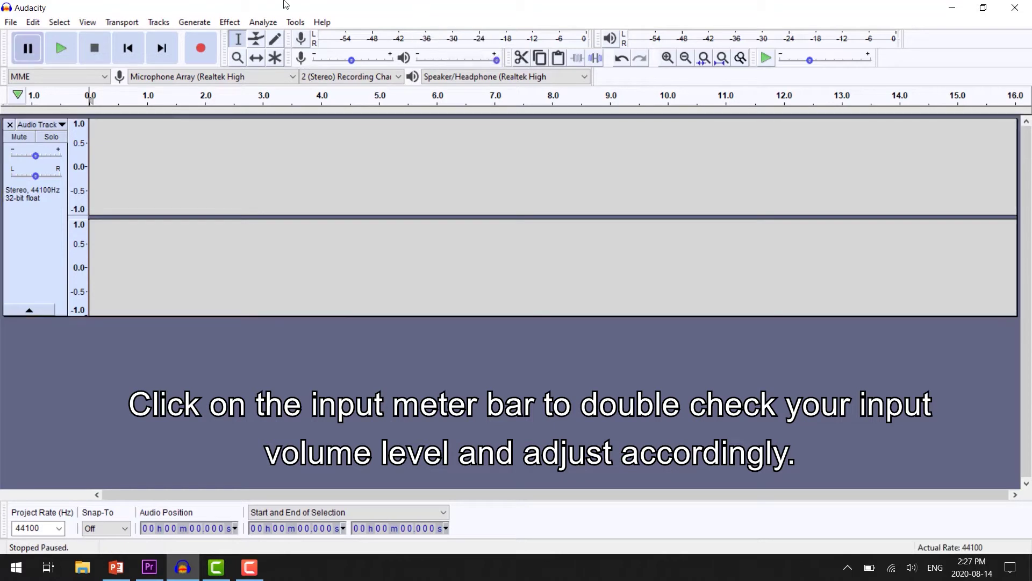
pyautogui.press('p')
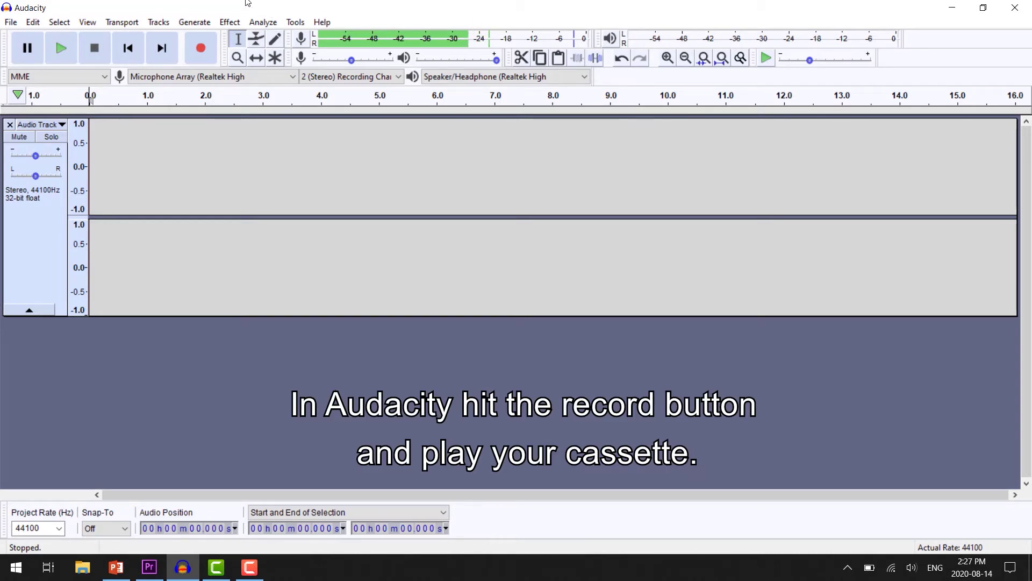
# Record the full cassette playback, over 17 minutes, into the new stereo track
pyautogui.click(207, 51)
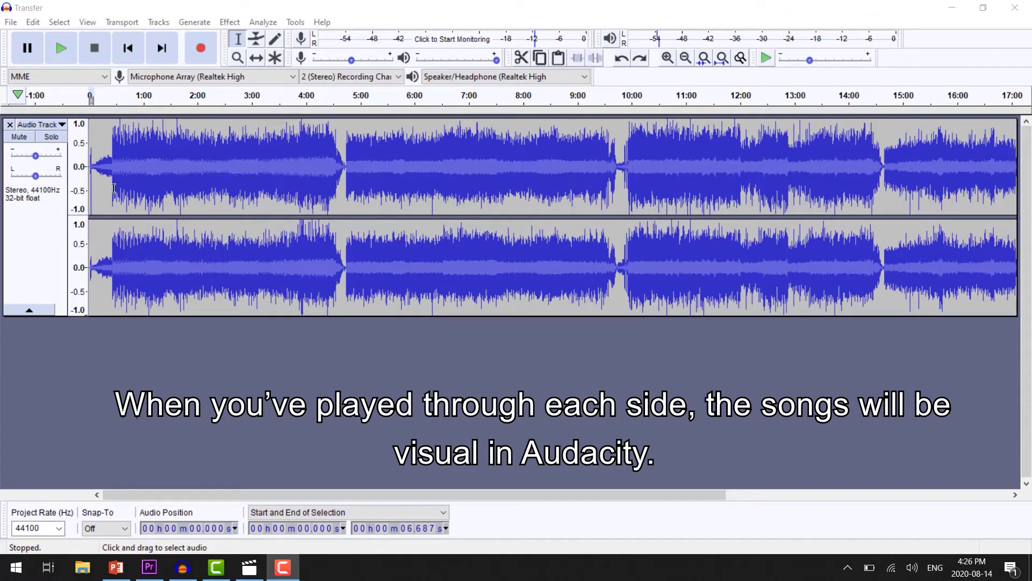
# Delete the silent opening seconds and the silence after the last song, ending near 20:22
pyautogui.moveTo(91, 171); pyautogui.dragTo(95, 172)
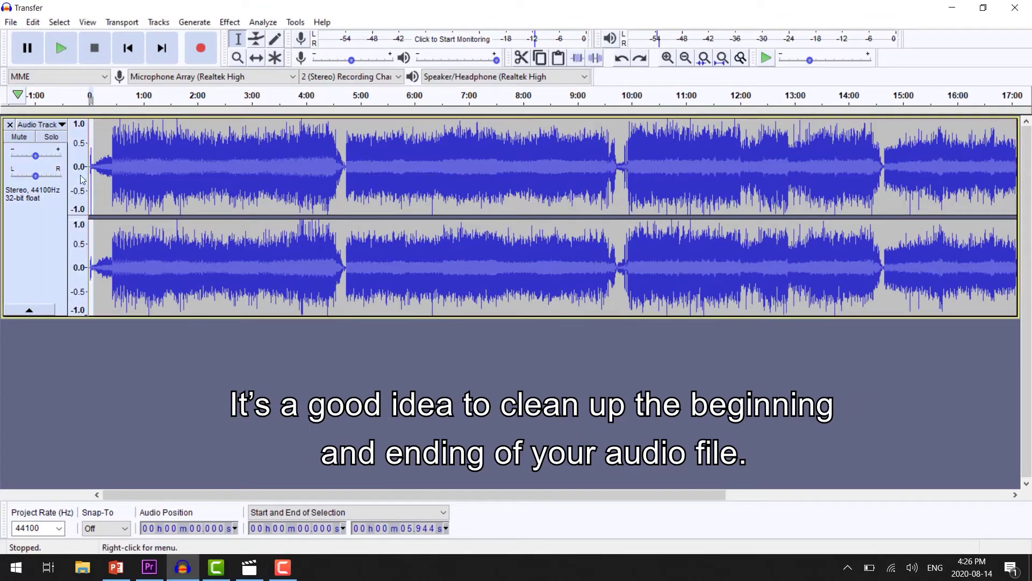
pyautogui.press('Delete')
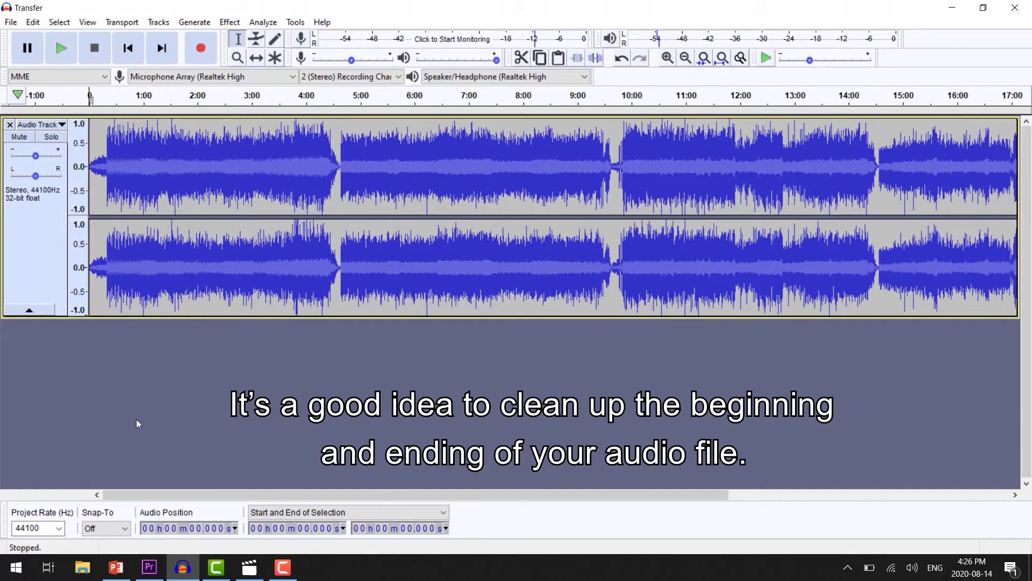
pyautogui.moveTo(127, 495); pyautogui.dragTo(397, 495)
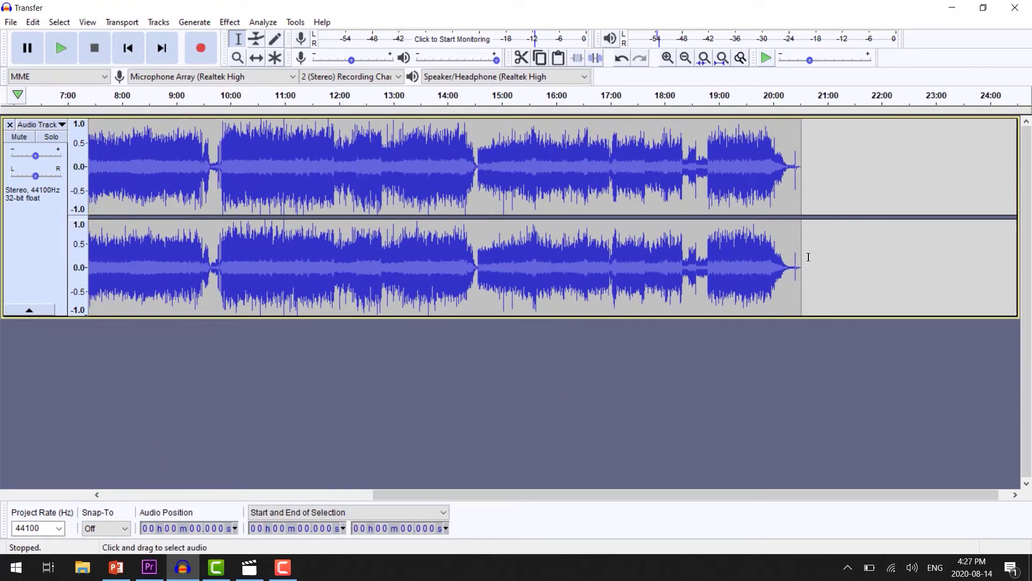
pyautogui.moveTo(810, 257); pyautogui.dragTo(793, 263)
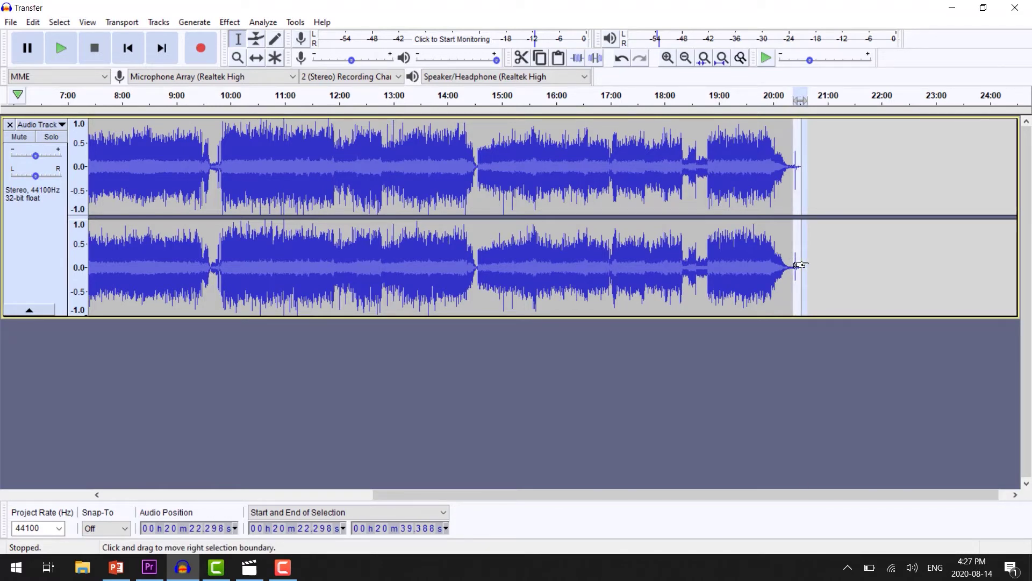
pyautogui.click(795, 265)
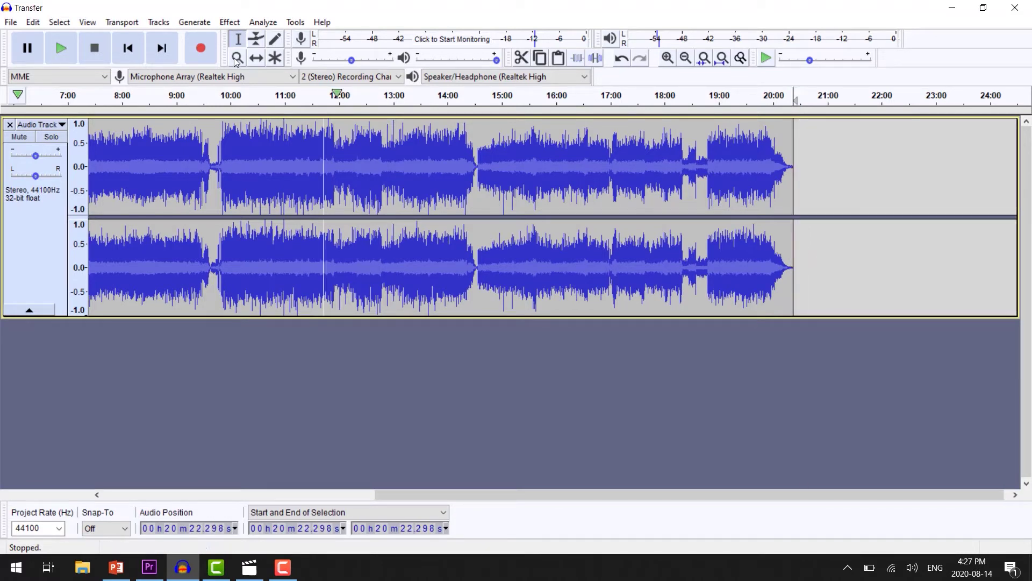
pyautogui.click(257, 41)
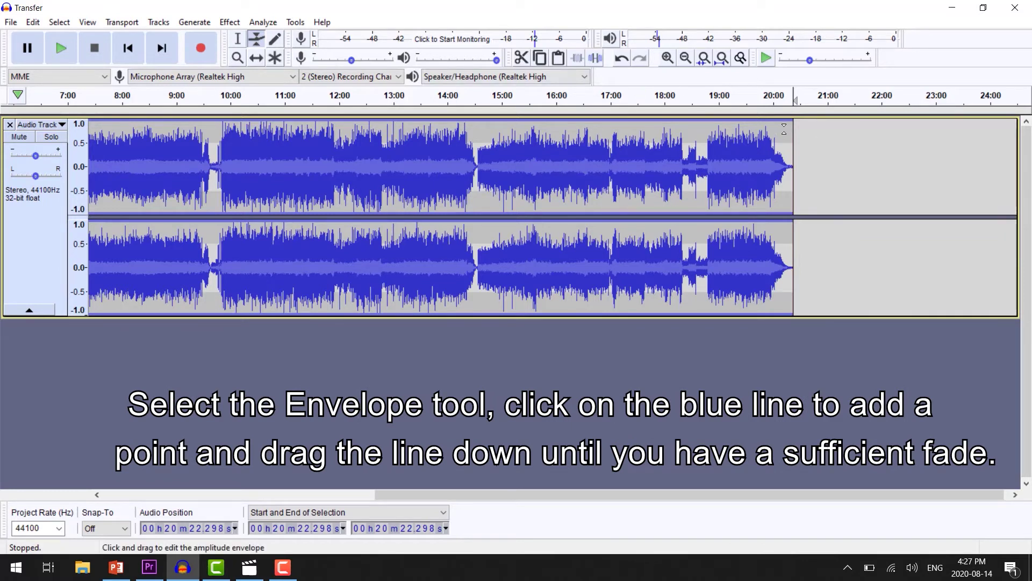
# Shape a fade-out at the end of the recording with volume envelope points
pyautogui.click(786, 124)
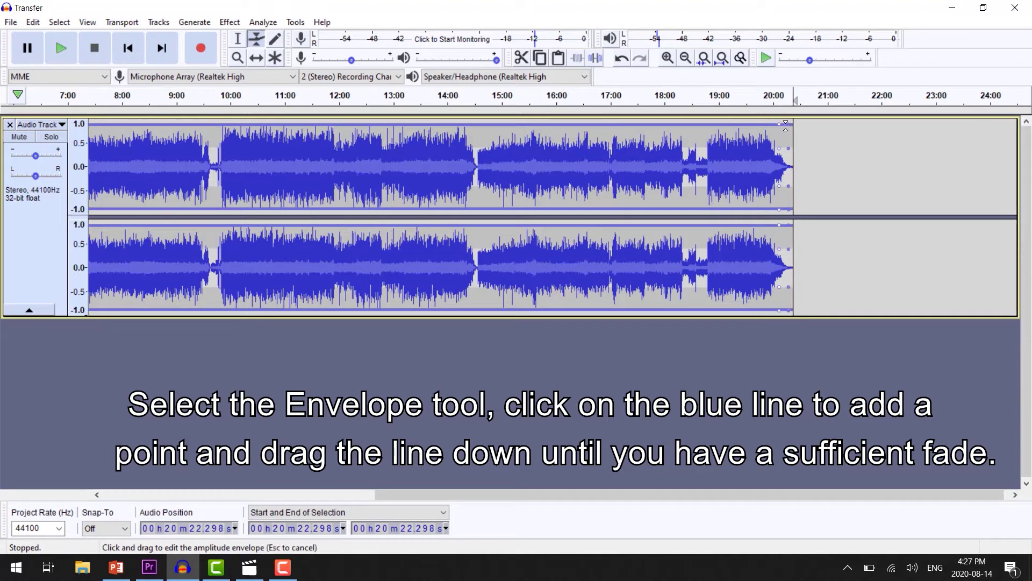
pyautogui.moveTo(786, 124); pyautogui.dragTo(785, 162)
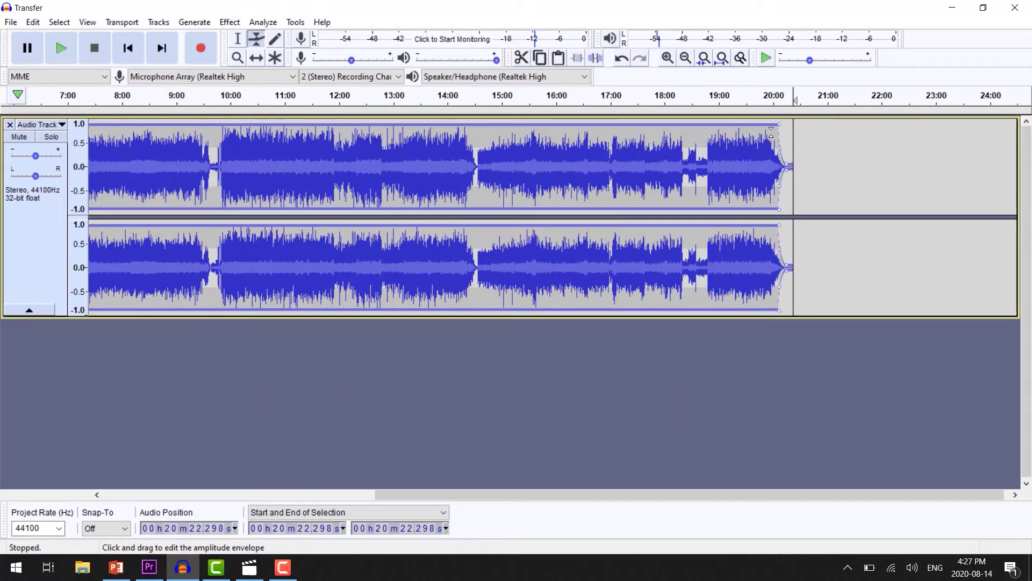
pyautogui.moveTo(779, 127); pyautogui.dragTo(778, 119)
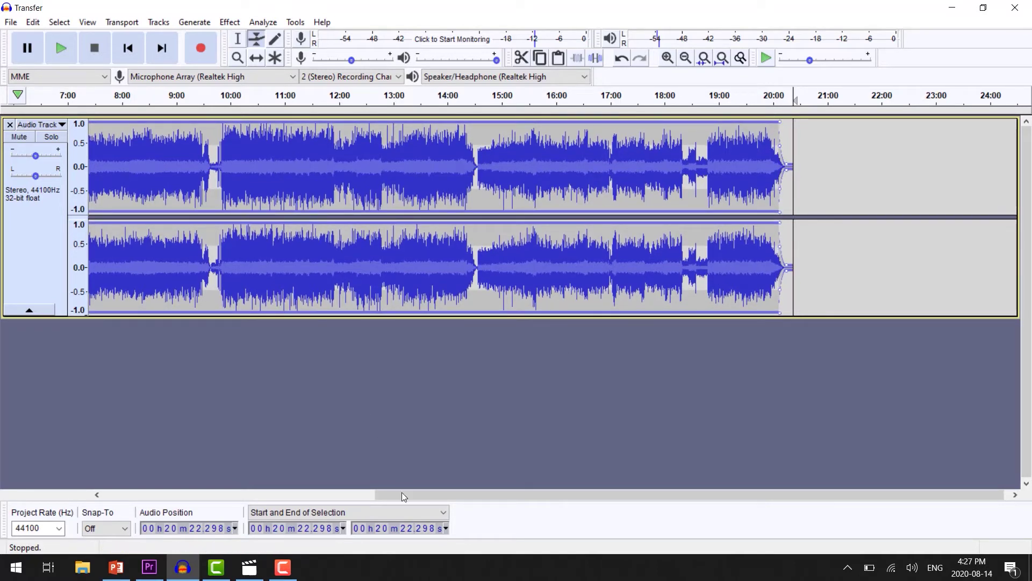
# Shape a fade-in at the start of the recording with envelope points
pyautogui.moveTo(401, 495); pyautogui.dragTo(94, 457)
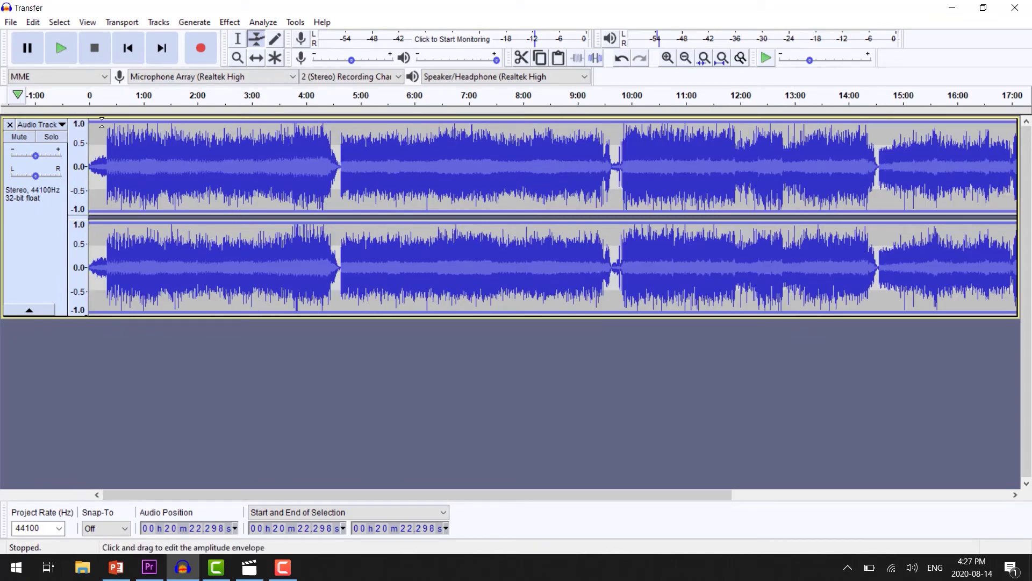
pyautogui.click(101, 123)
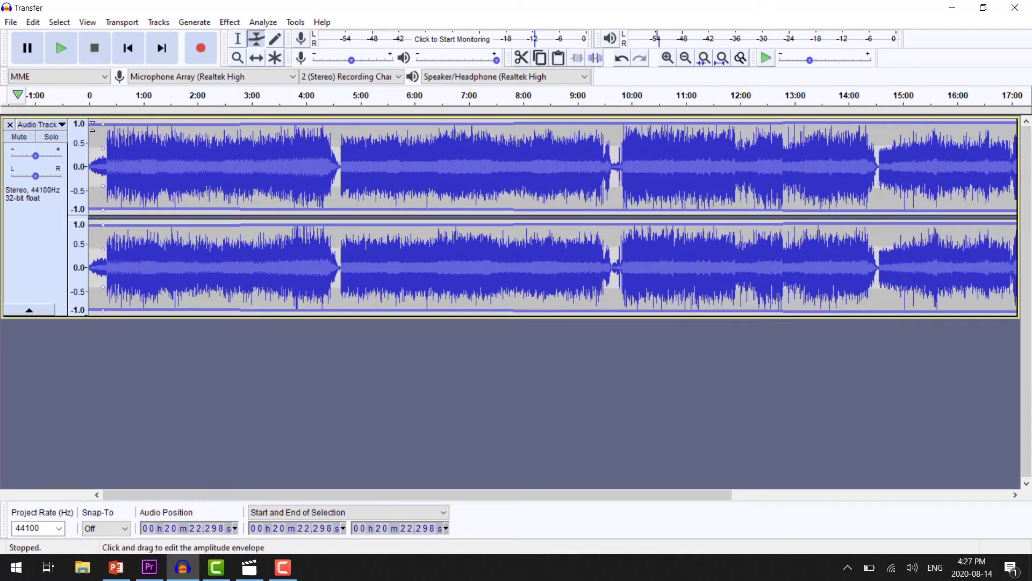
pyautogui.click(94, 124)
pyautogui.moveTo(94, 127); pyautogui.dragTo(91, 156)
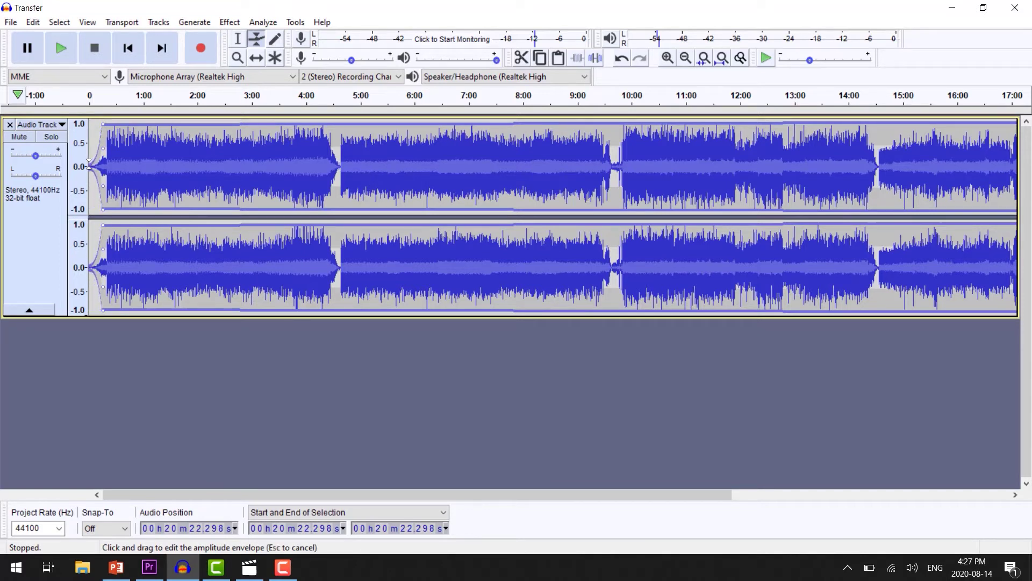
pyautogui.moveTo(86, 166); pyautogui.dragTo(87, 165)
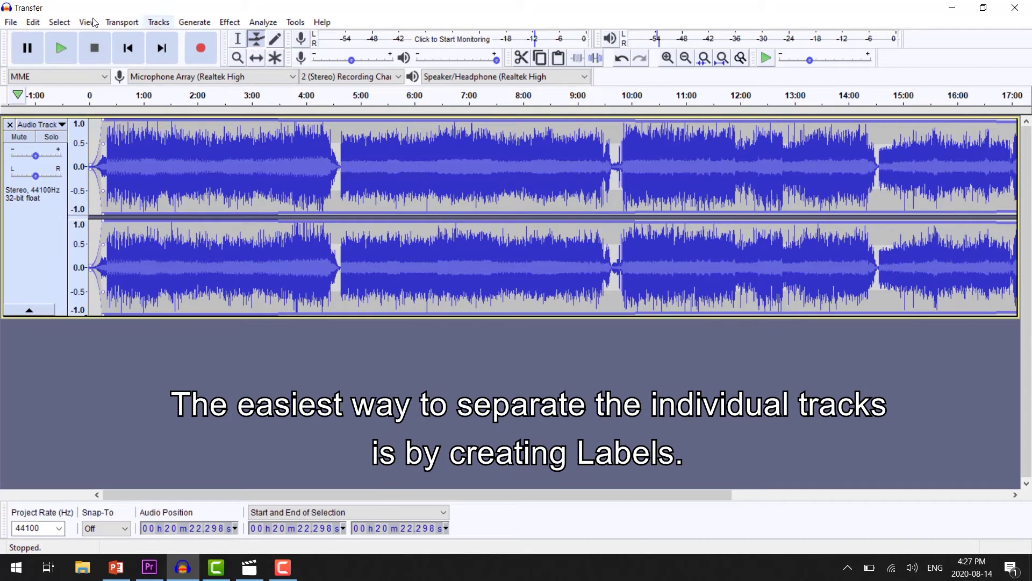
# Add a 'Track 1' label at the start of the recording
pyautogui.press('F10')
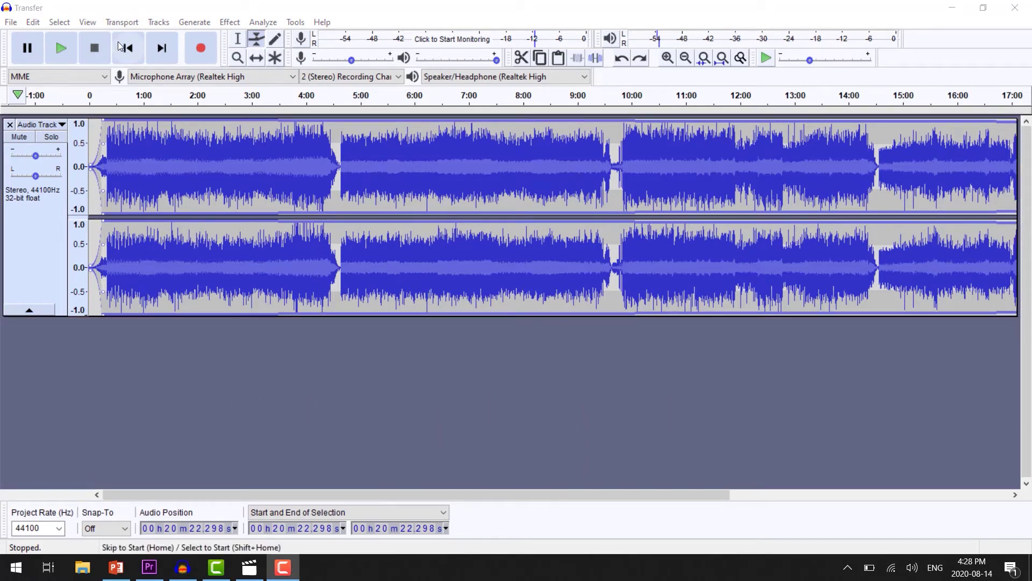
pyautogui.click(119, 46)
pyautogui.click(51, 26)
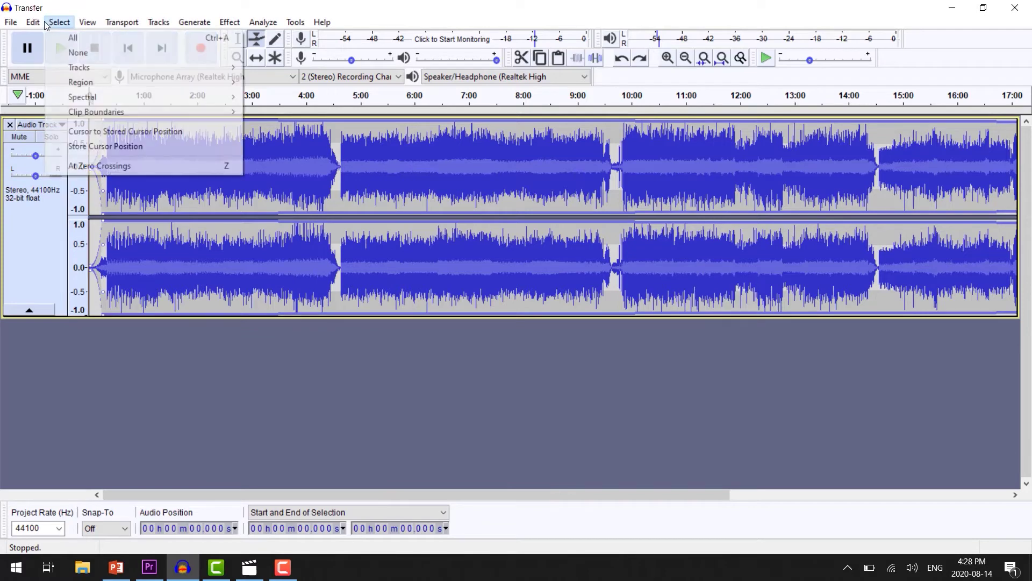
pyautogui.moveTo(33, 22)
pyautogui.moveTo(105, 183)
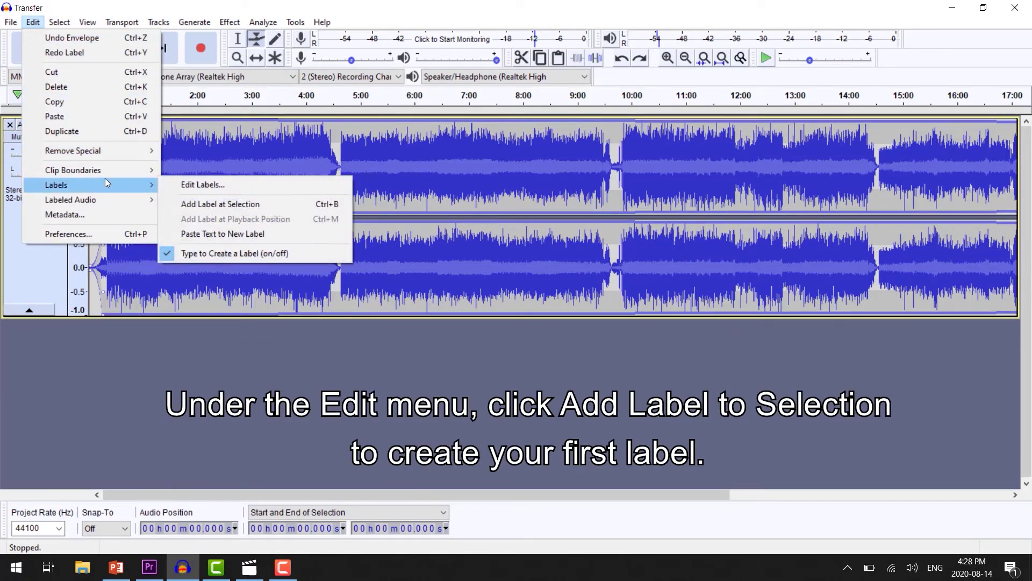
pyautogui.click(186, 205)
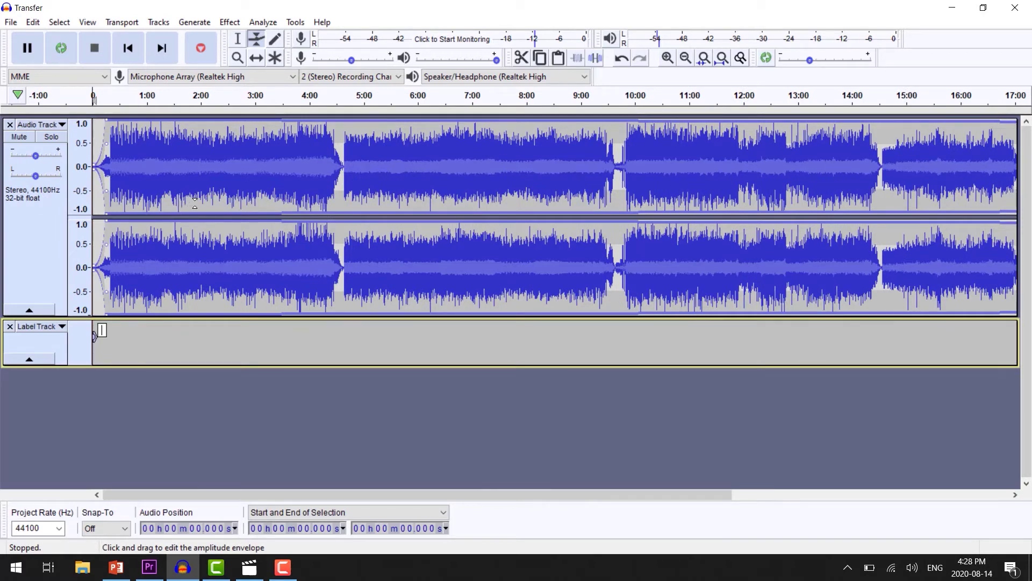
pyautogui.write('Track 1')
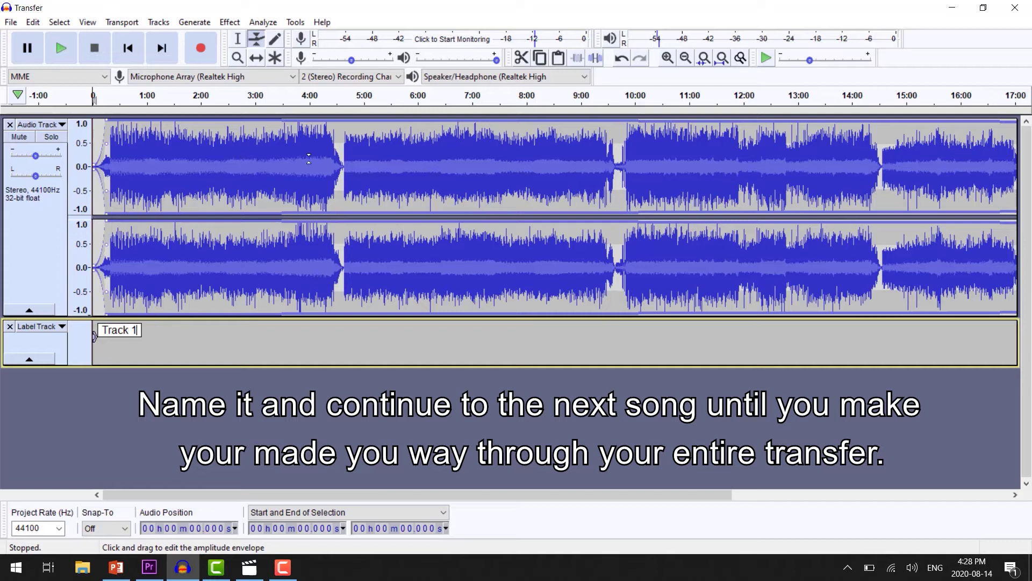
pyautogui.click(236, 42)
pyautogui.click(343, 128)
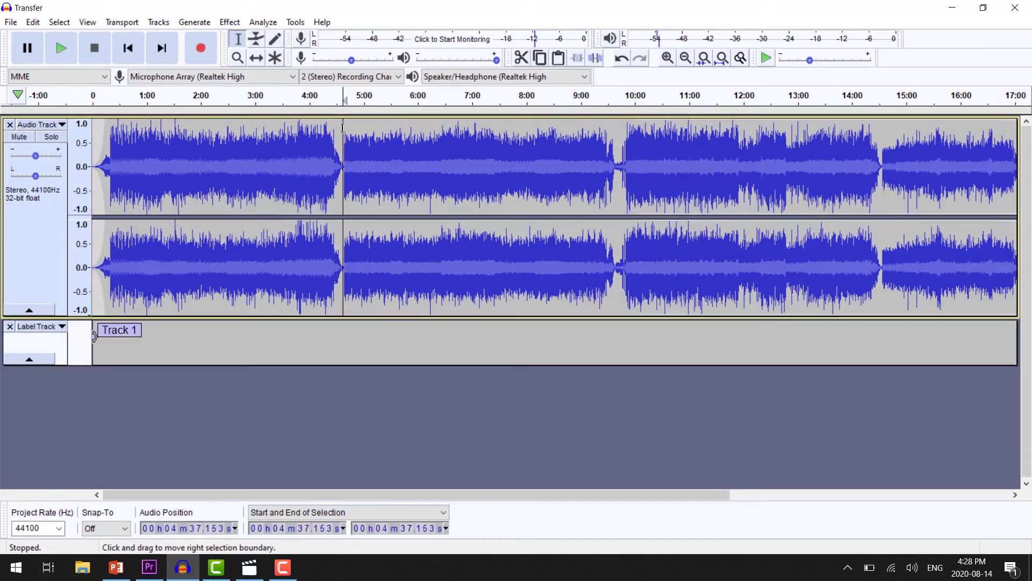
# Add a 'Track 2' label at the 4:37 song break
pyautogui.click(39, 22)
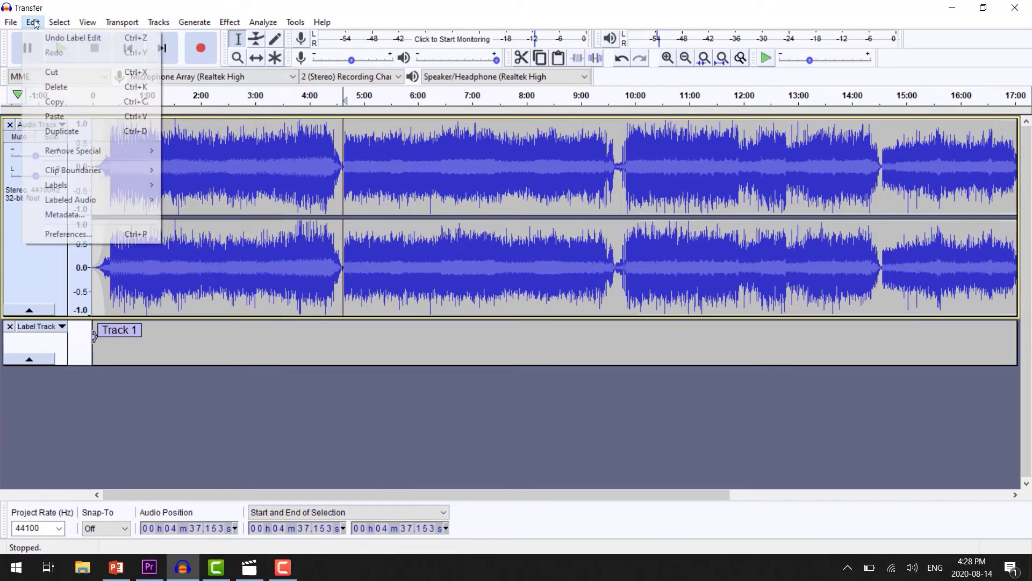
pyautogui.moveTo(150, 186)
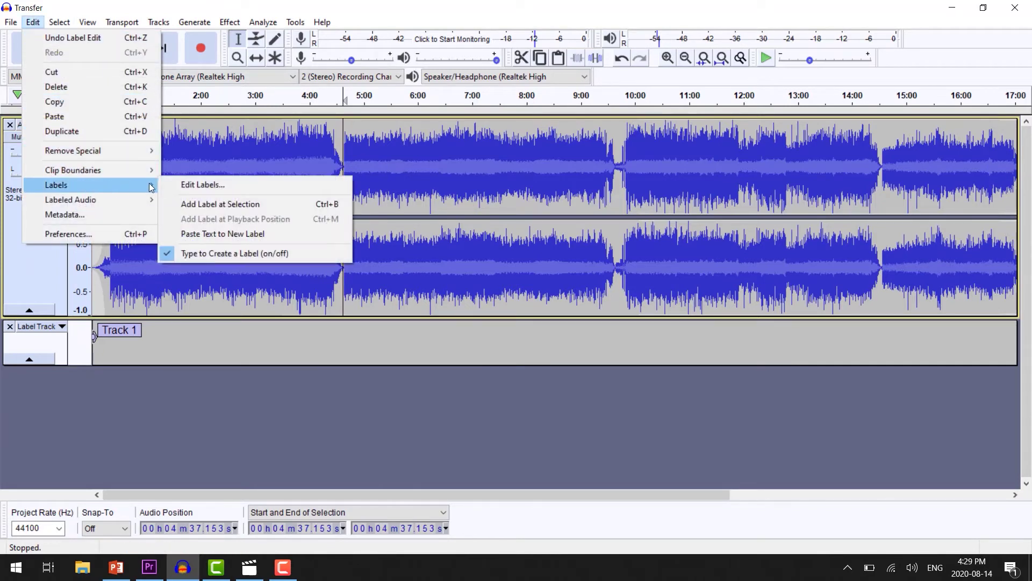
pyautogui.click(173, 203)
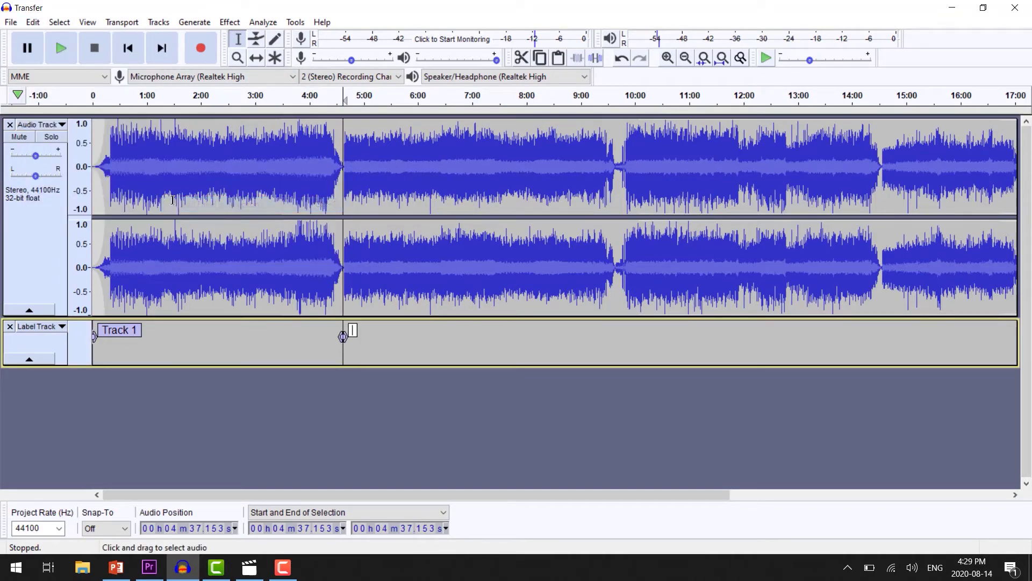
pyautogui.write('Track 2')
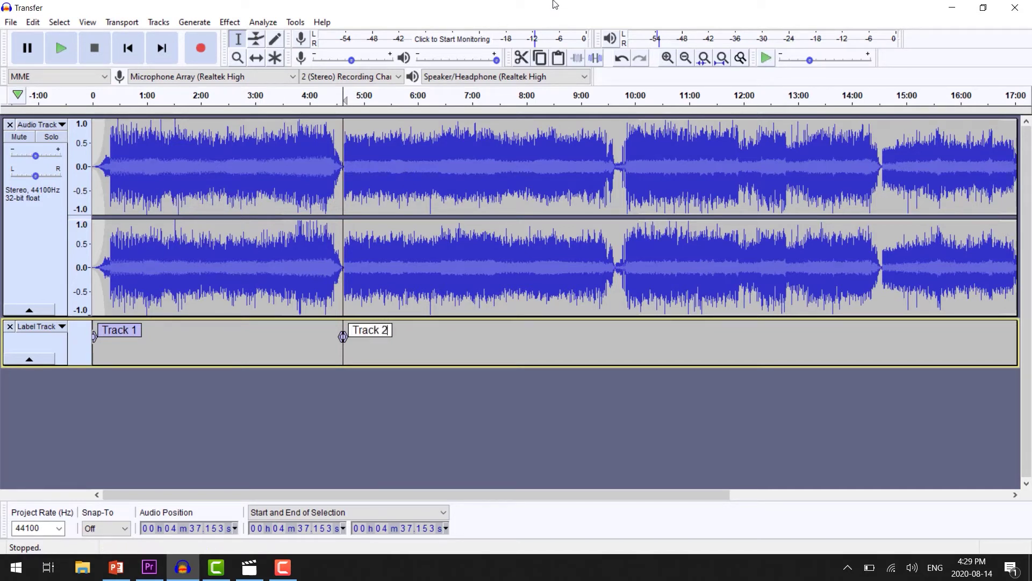
pyautogui.click(618, 175)
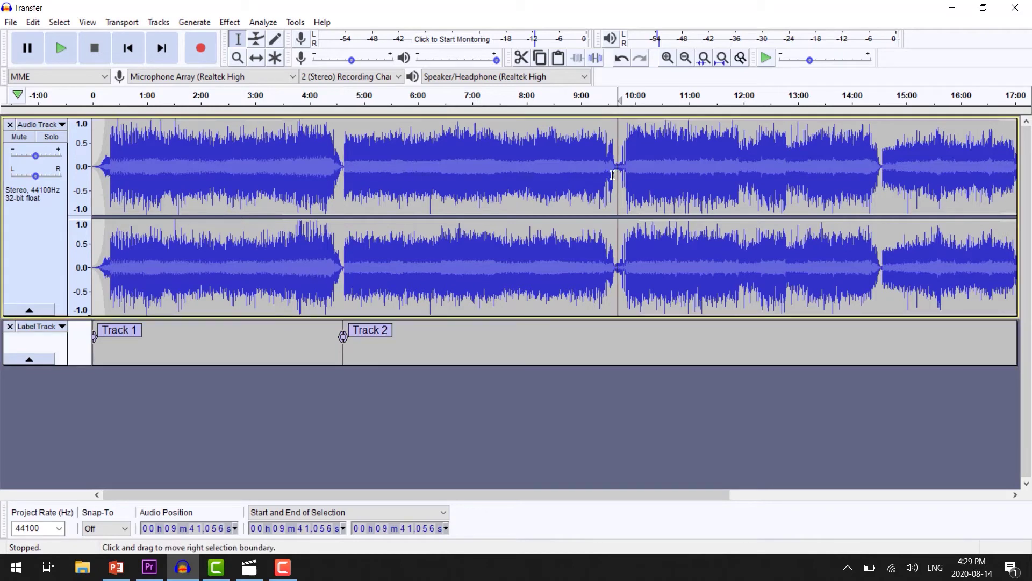
# Add a 'Track 3' label at the 9:41 song break
pyautogui.click(27, 23)
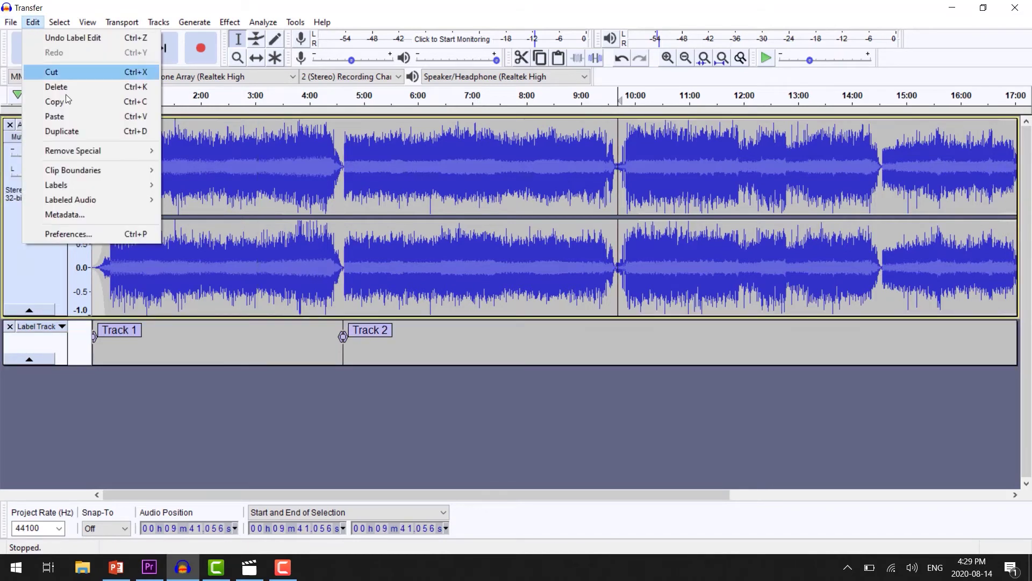
pyautogui.moveTo(99, 169)
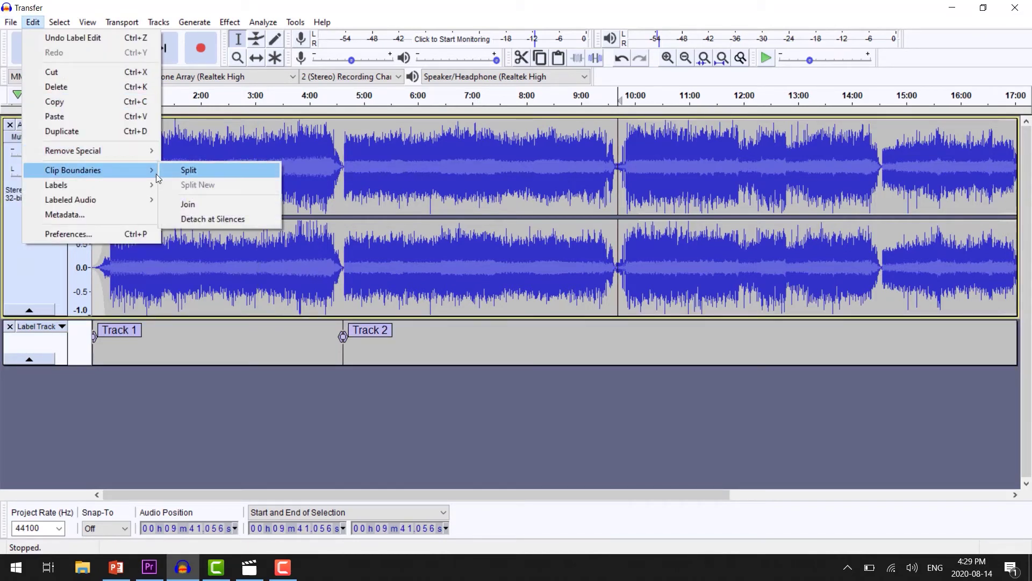
pyautogui.moveTo(126, 180)
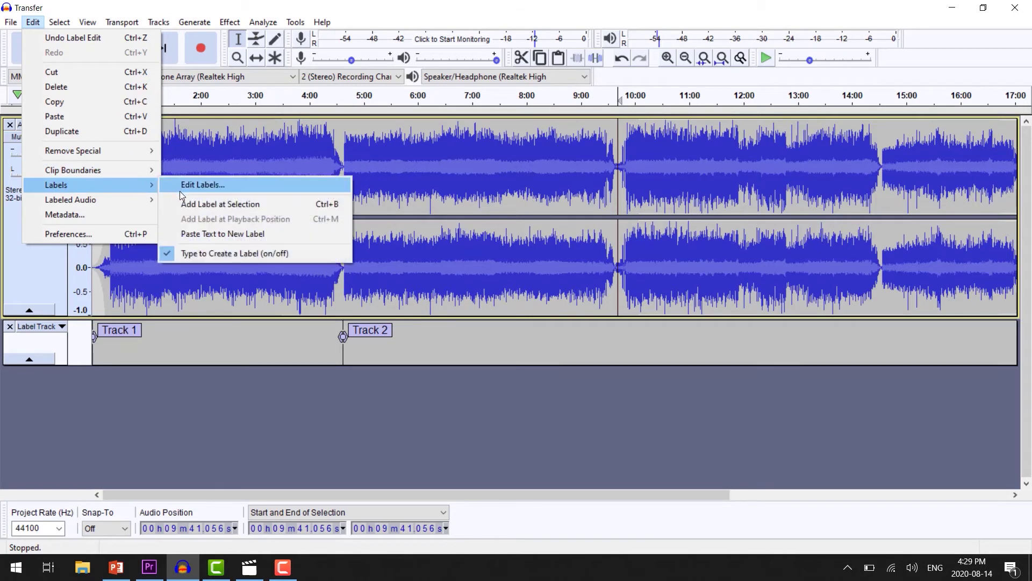
pyautogui.click(185, 205)
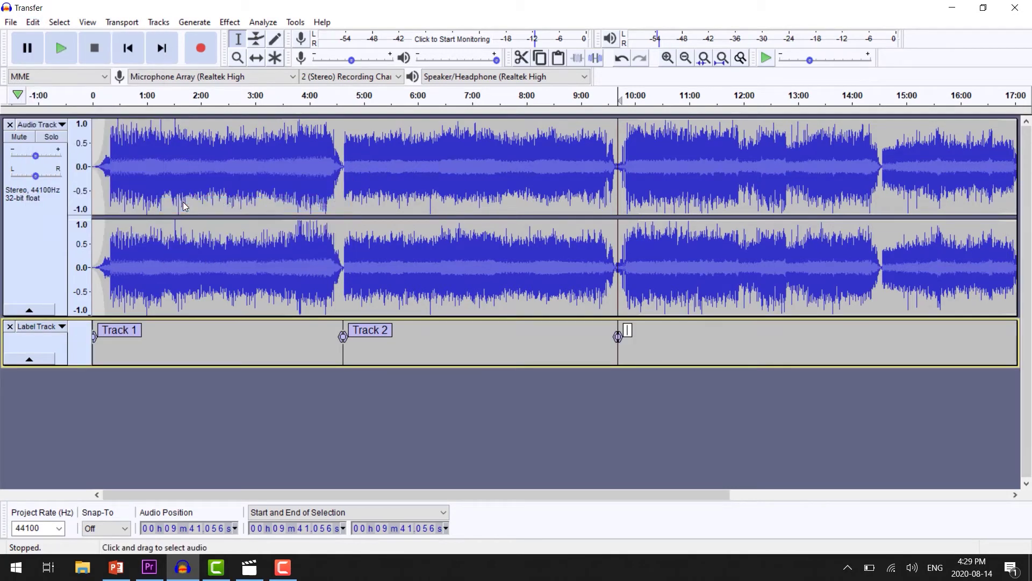
pyautogui.write('Trad')
pyautogui.write('k 3')
pyautogui.click(882, 172)
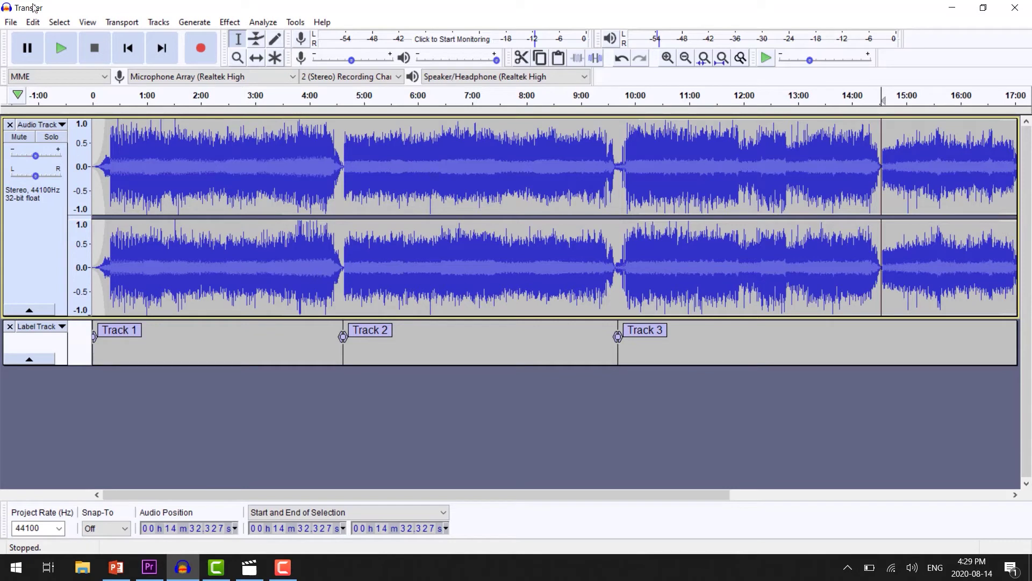
# Add a 'Track 4' label at the 14:32 song break
pyautogui.click(11, 22)
pyautogui.moveTo(33, 22)
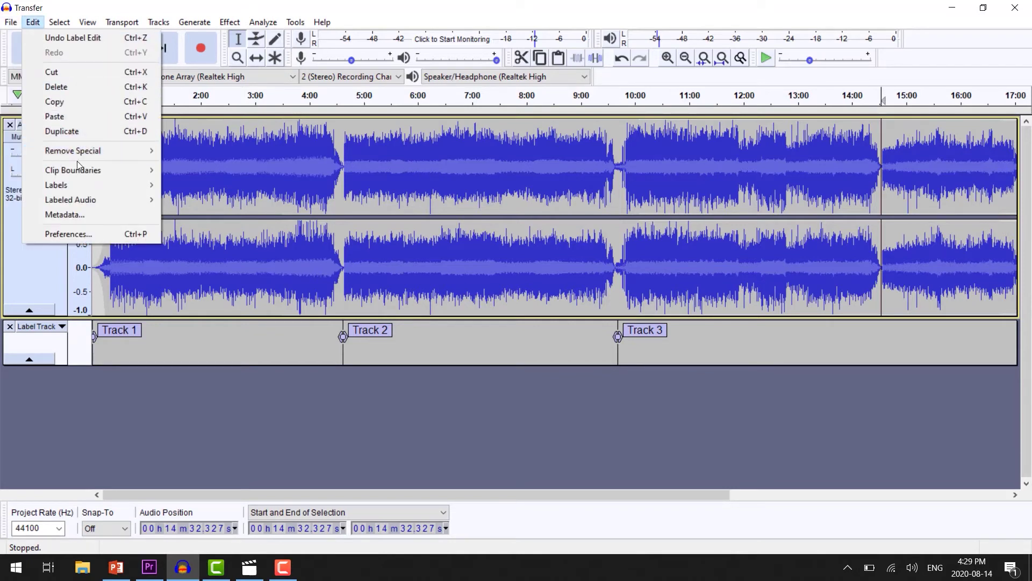
pyautogui.moveTo(81, 185)
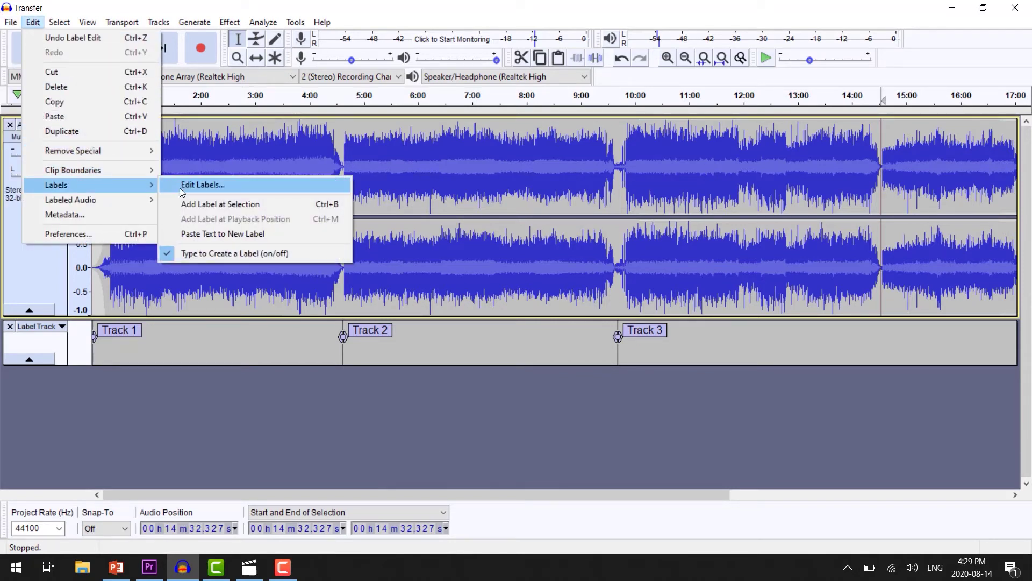
pyautogui.click(202, 204)
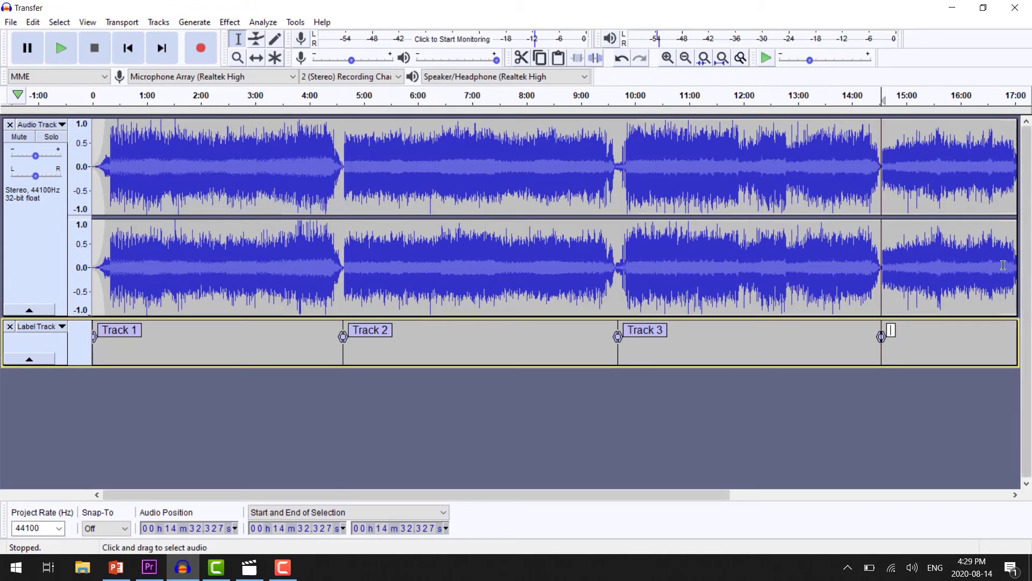
pyautogui.write('Track')
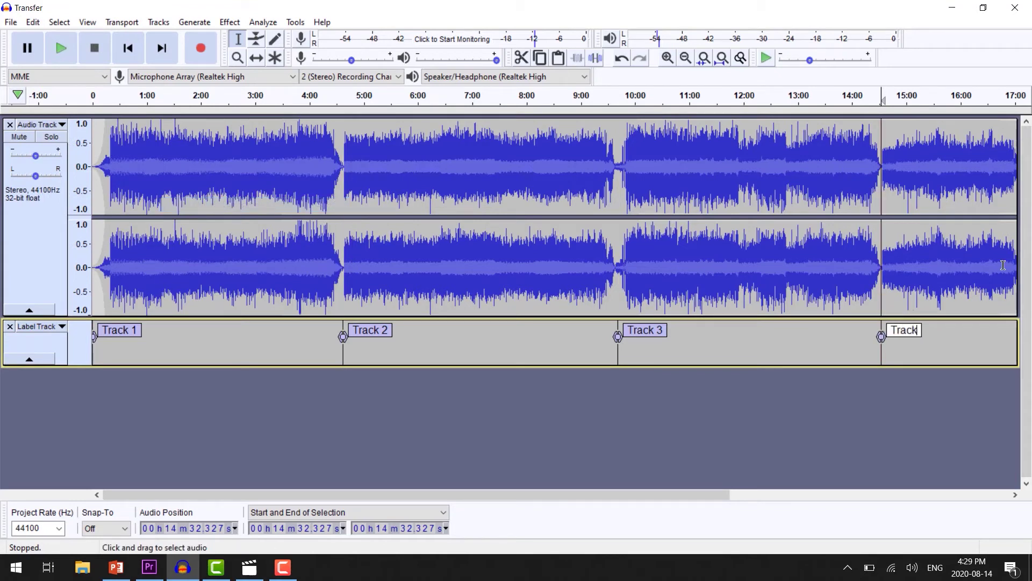
pyautogui.write(' 4')
pyautogui.press('Return')
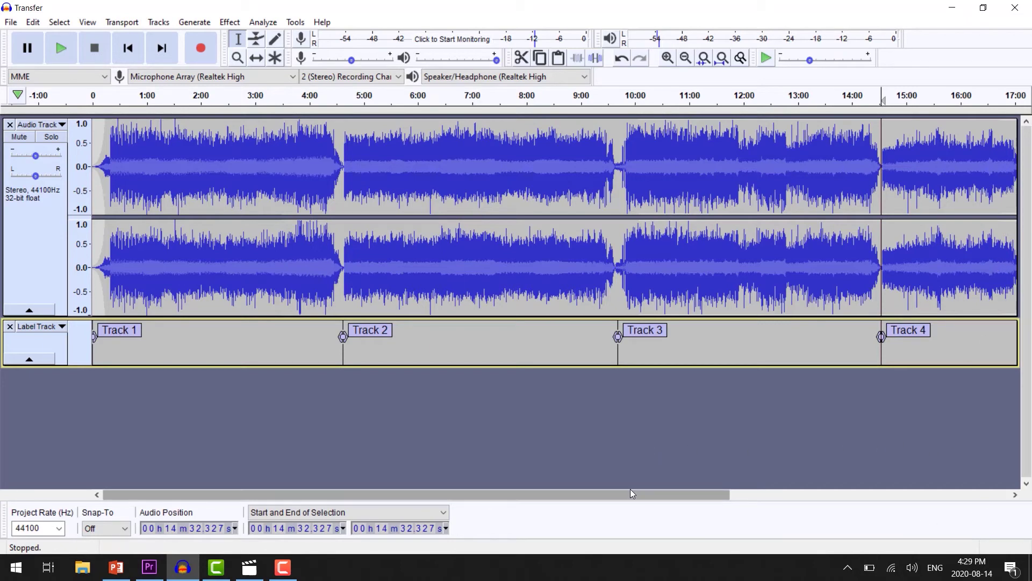
pyautogui.moveTo(631, 493); pyautogui.dragTo(800, 509)
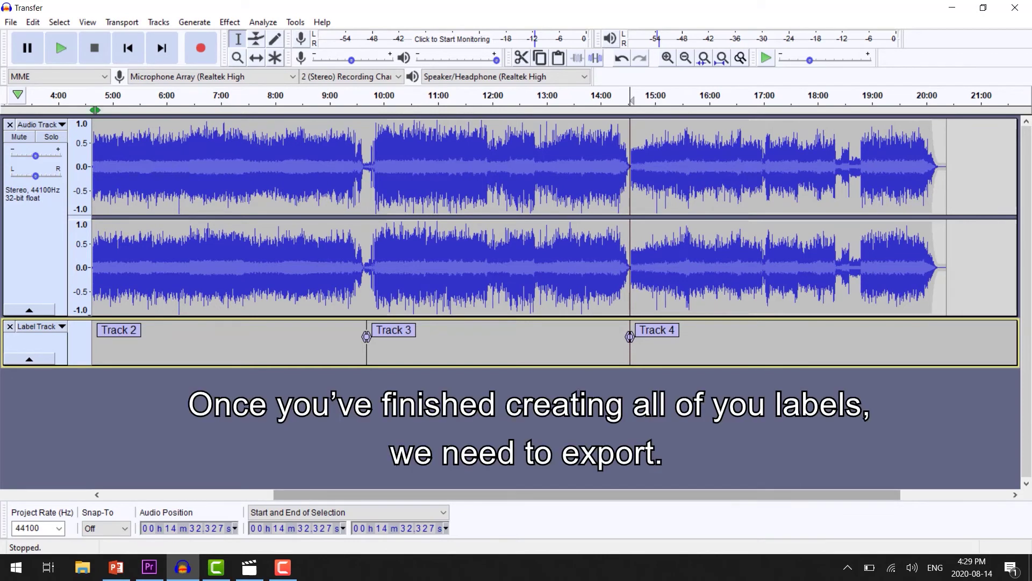
# Open File > Export > Export Multiple, set to WAV 16-bit PCM split by labels
pyautogui.click(37, 24)
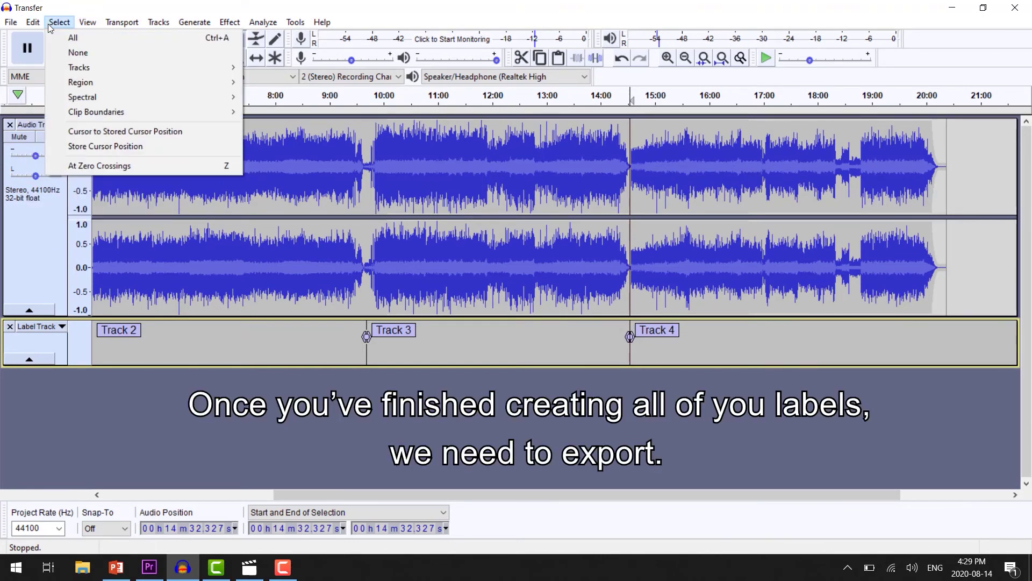
pyautogui.moveTo(16, 23)
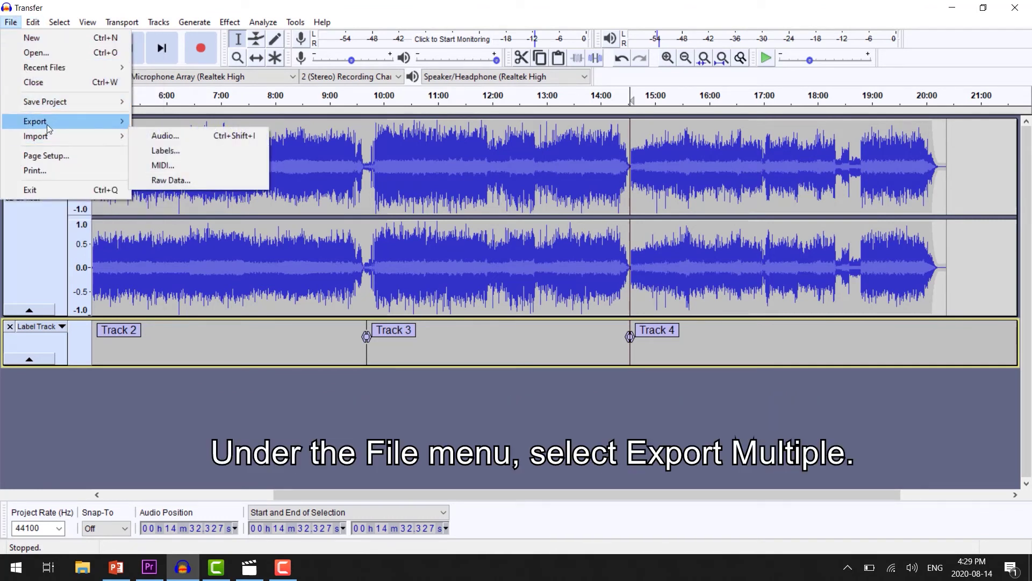
pyautogui.moveTo(54, 125)
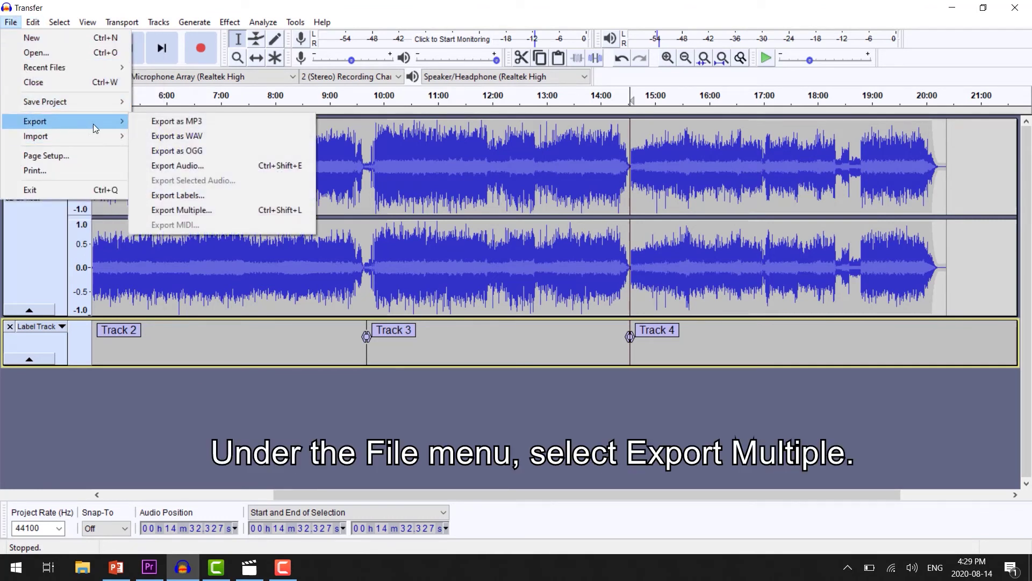
pyautogui.click(221, 211)
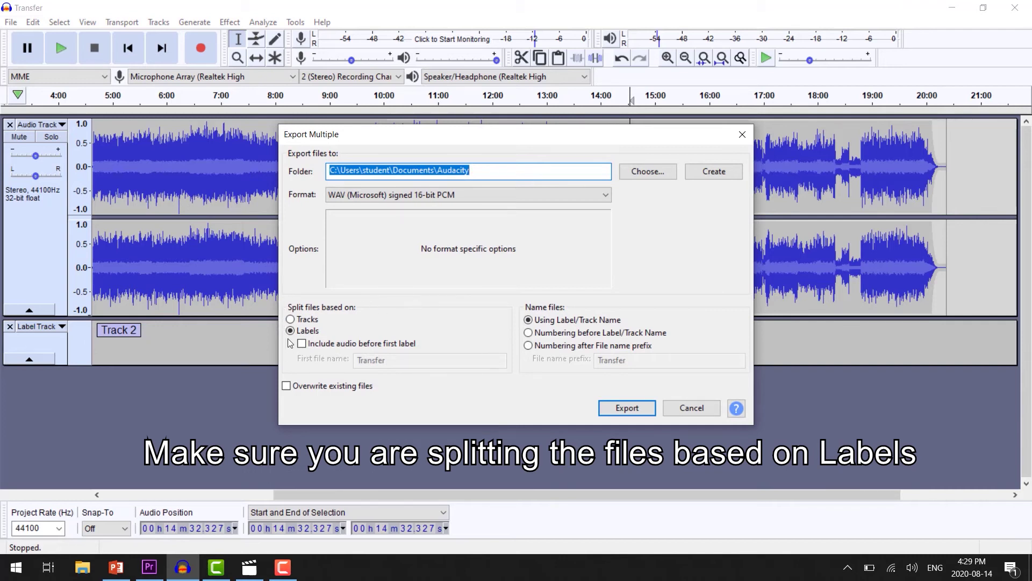
# Choose 'Numbering before Label/Track Name' for the exported file names
pyautogui.click(529, 335)
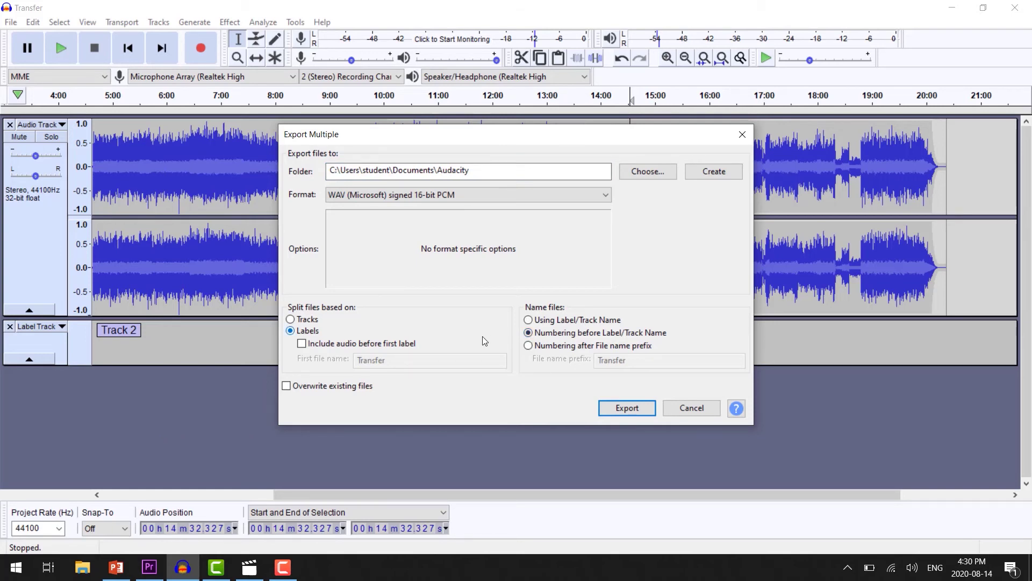
# Export the four songs as 01-Track 1.wav through 04-Track 4.wav, accepting each song's metadata tags
pyautogui.click(611, 410)
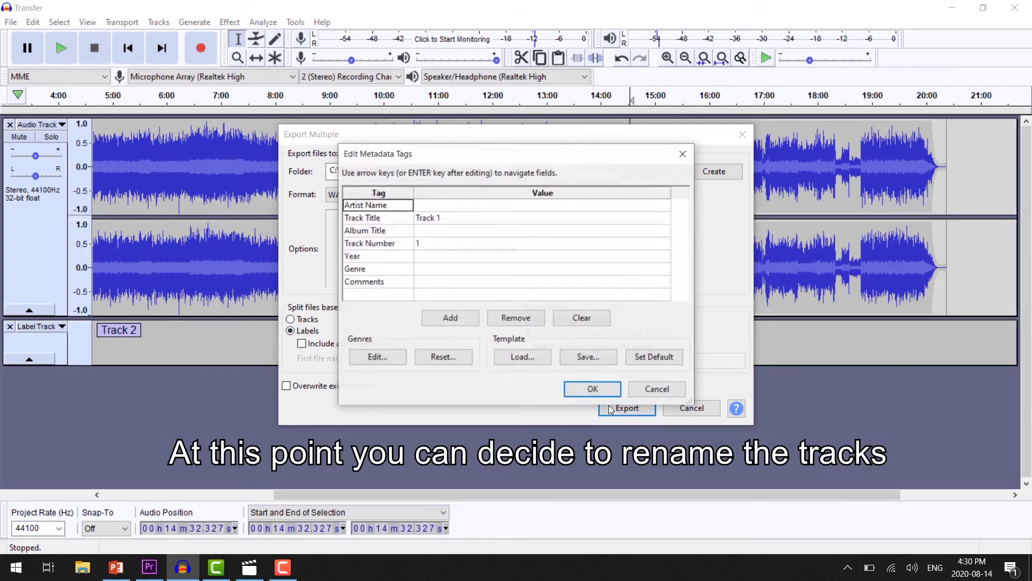
pyautogui.click(578, 393)
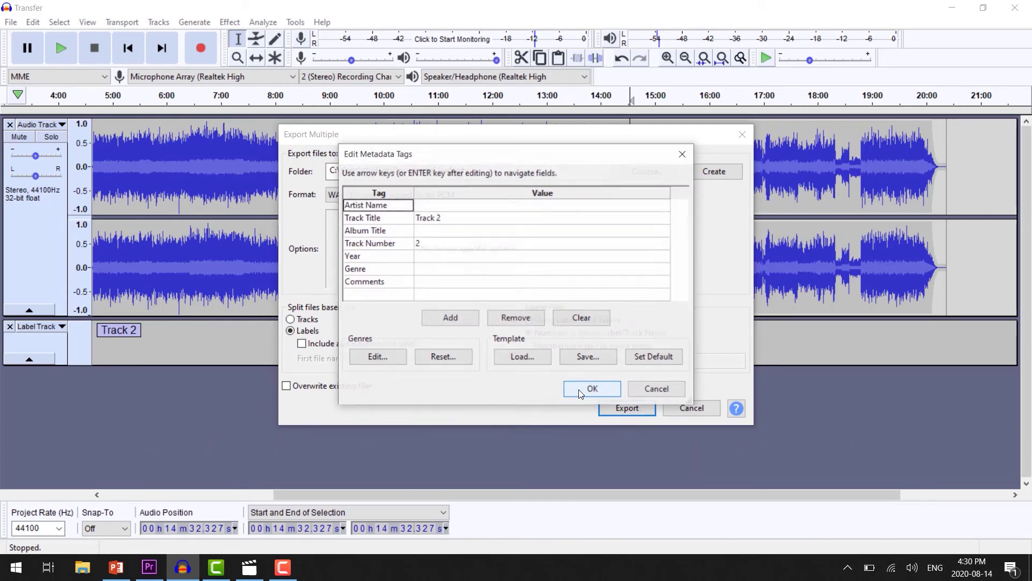
pyautogui.click(579, 391)
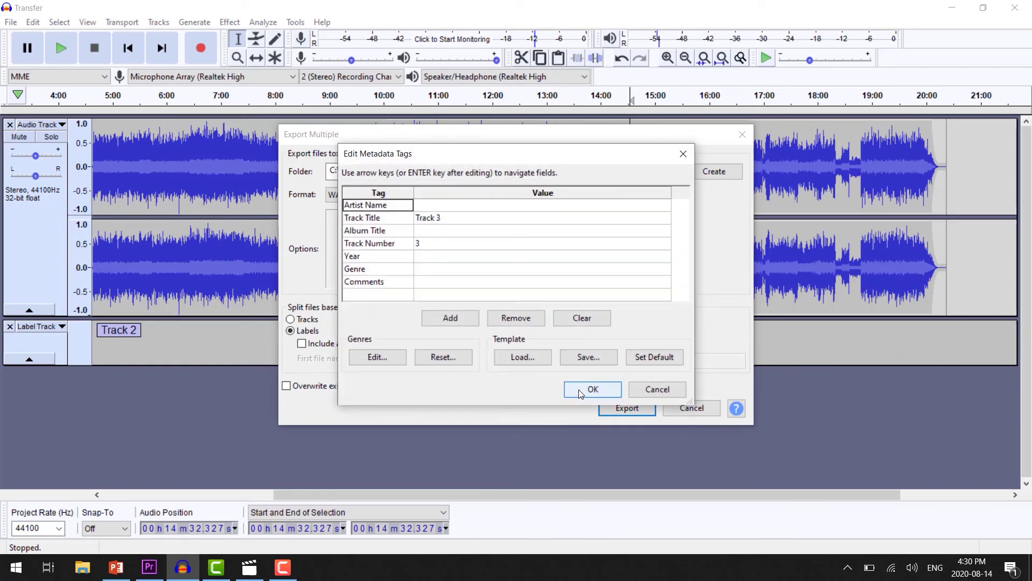
pyautogui.click(579, 391)
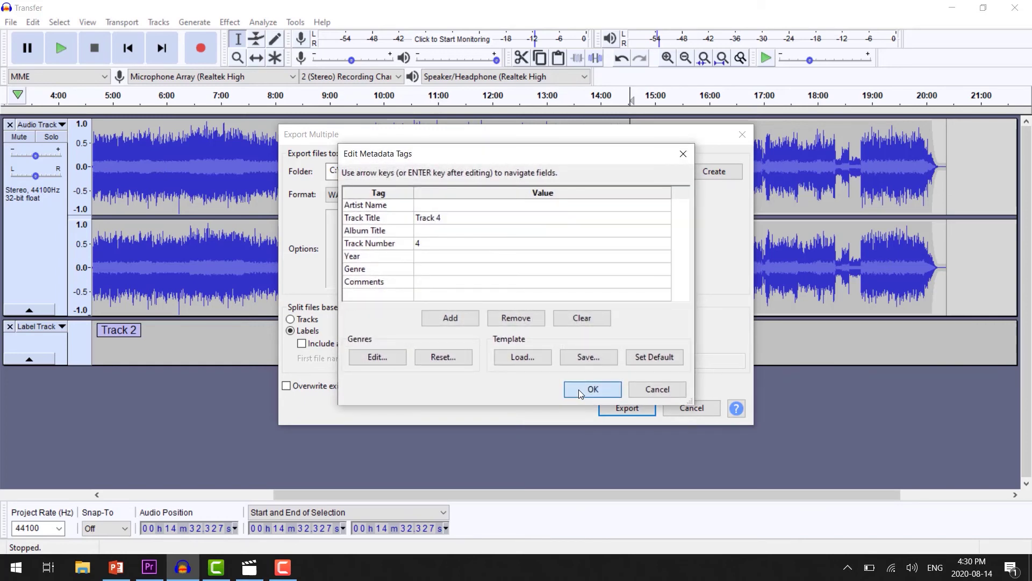
pyautogui.click(579, 390)
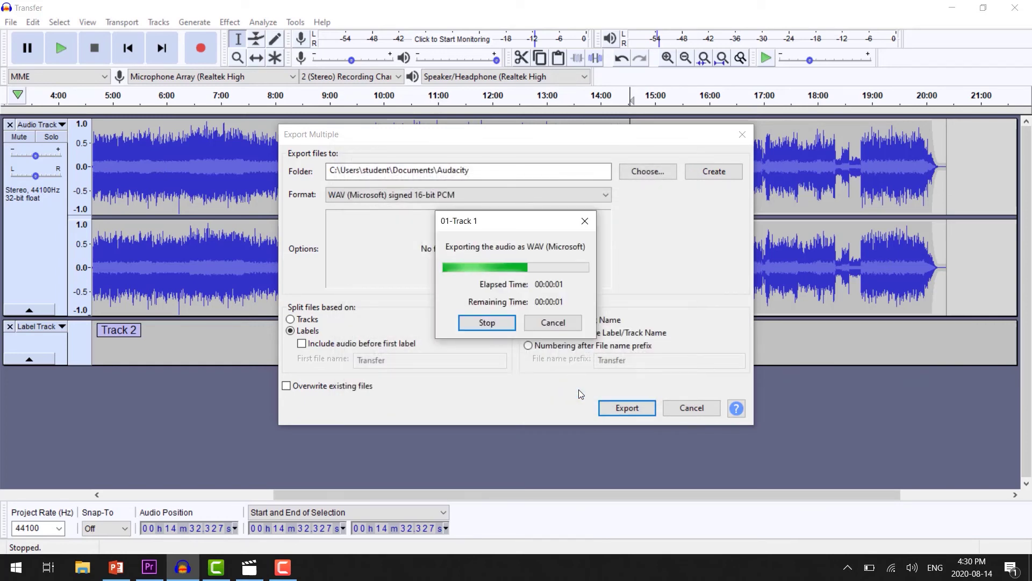